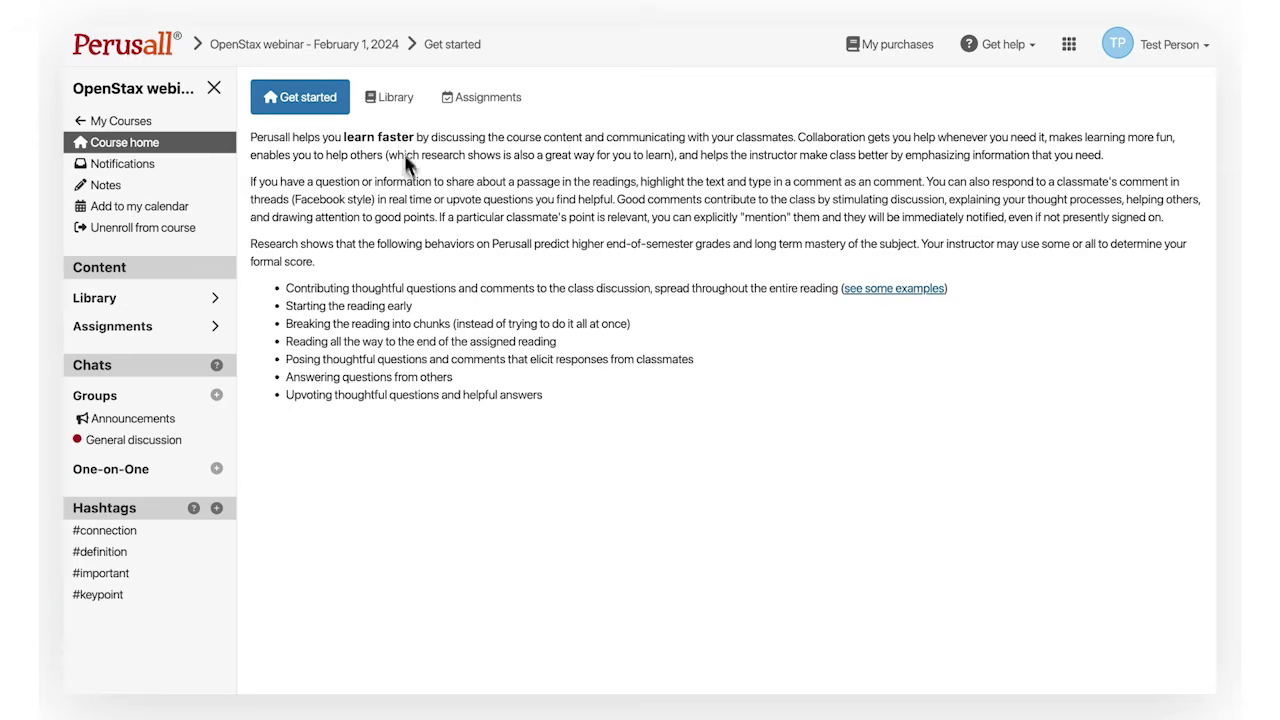
# Open the course Library showing the Introductory Statistics, 1e textbook details and $9.99 price
pyautogui.click(401, 109)
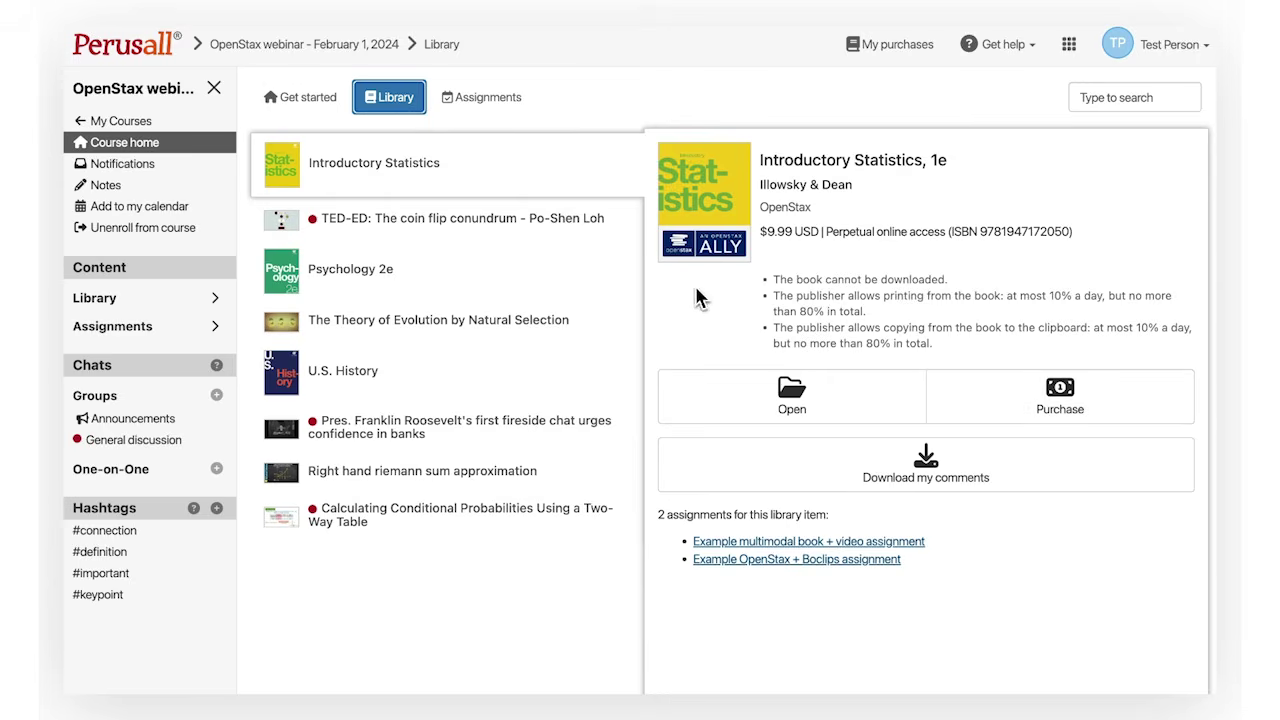
# Show the Assignments list of four assignments with the Week 5 reading and video details
pyautogui.click(475, 112)
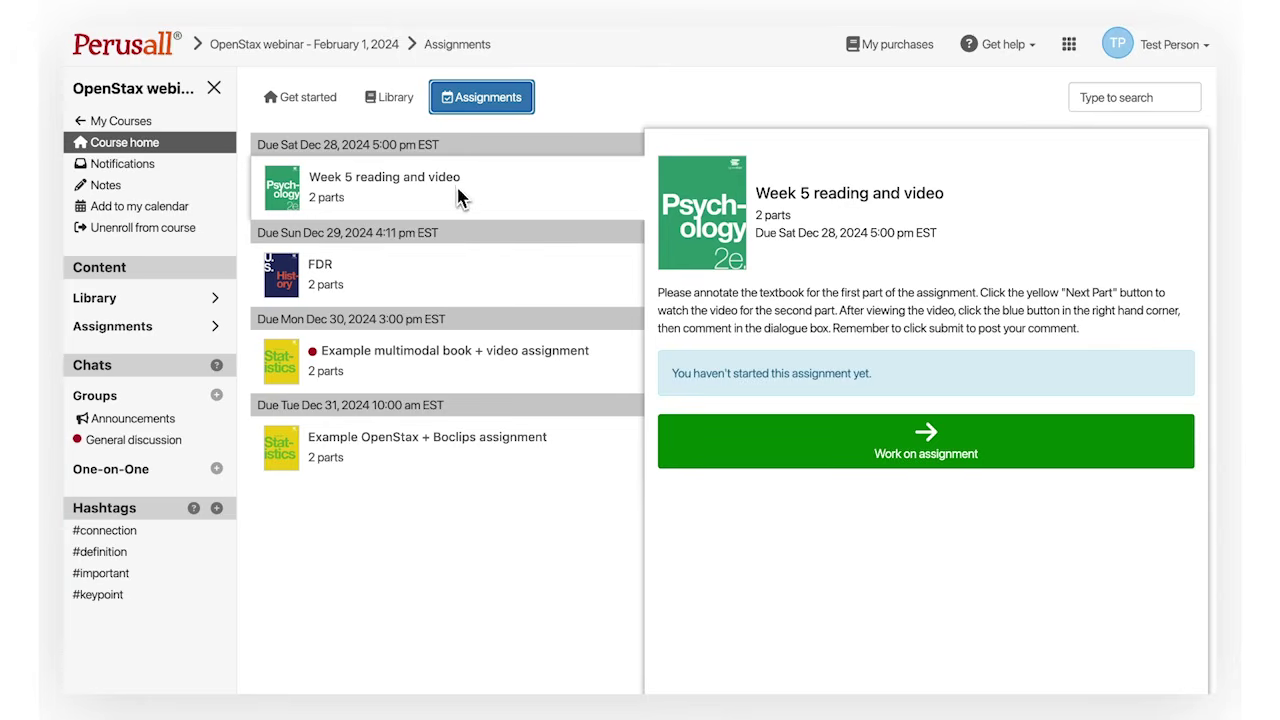
# Review the FDR, multimodal and Week 5 assignment details, then start Week 5 at section 4.2
pyautogui.click(493, 287)
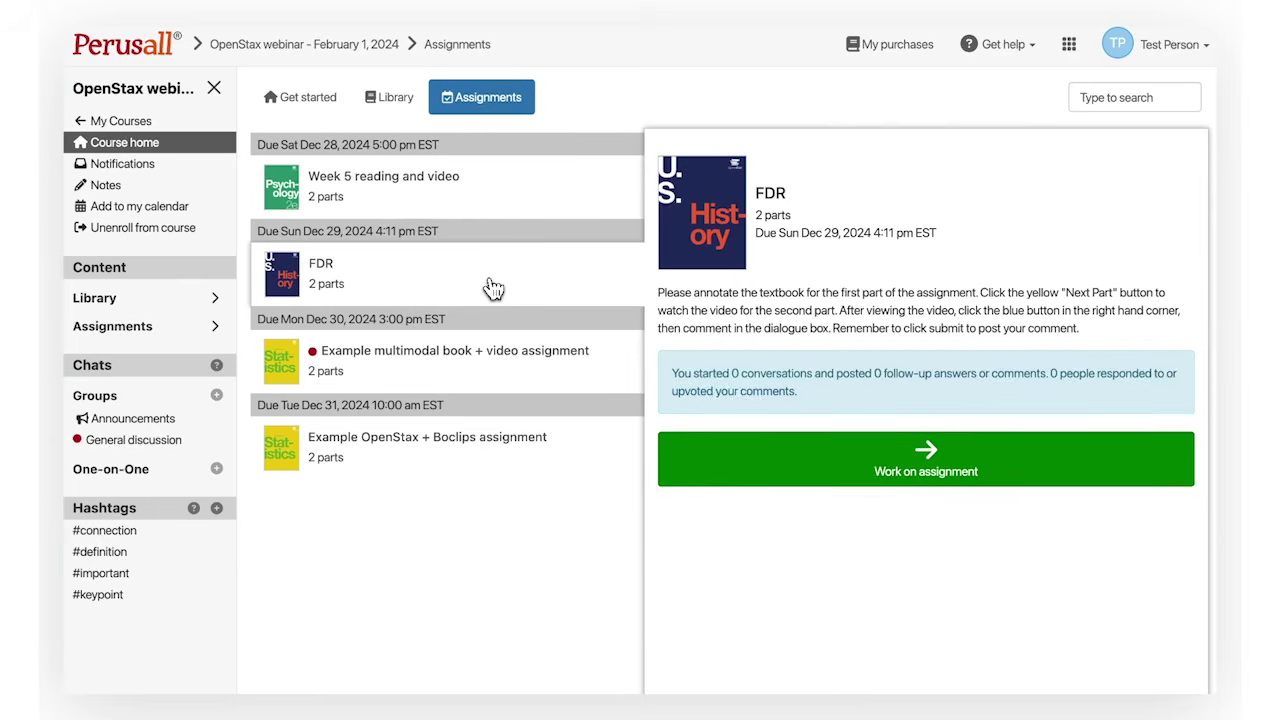
pyautogui.click(503, 375)
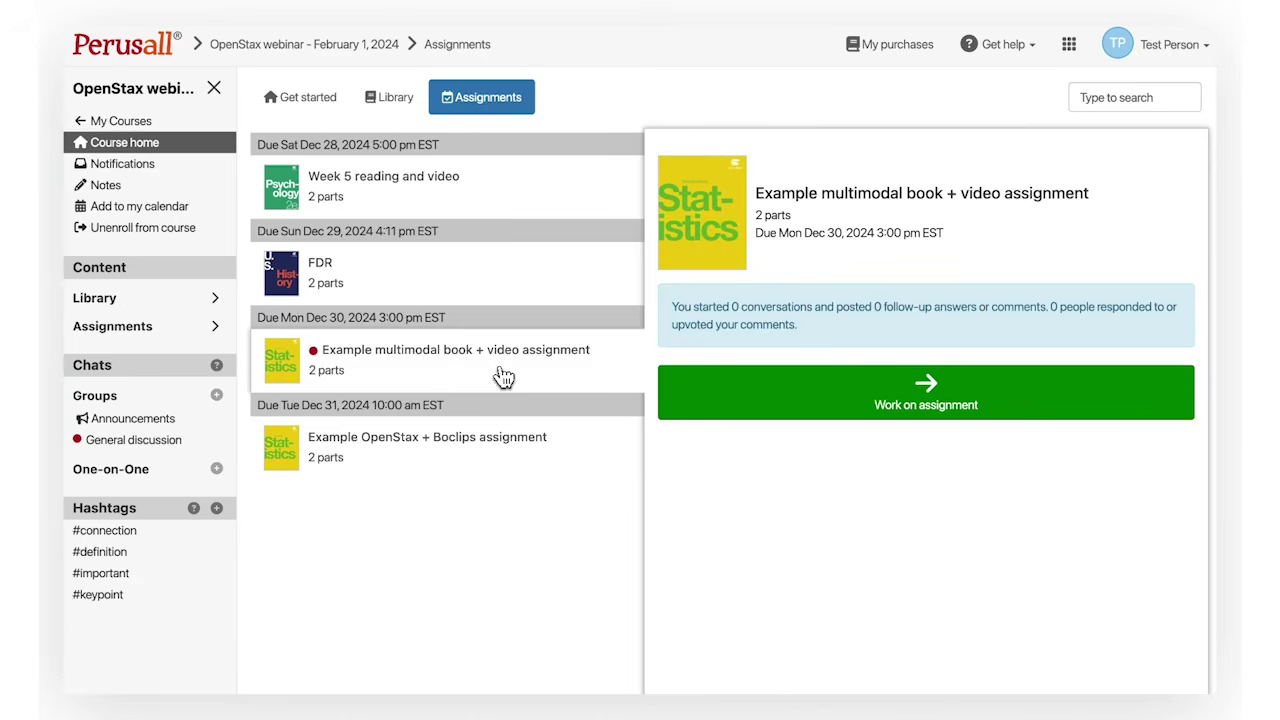
pyautogui.click(460, 210)
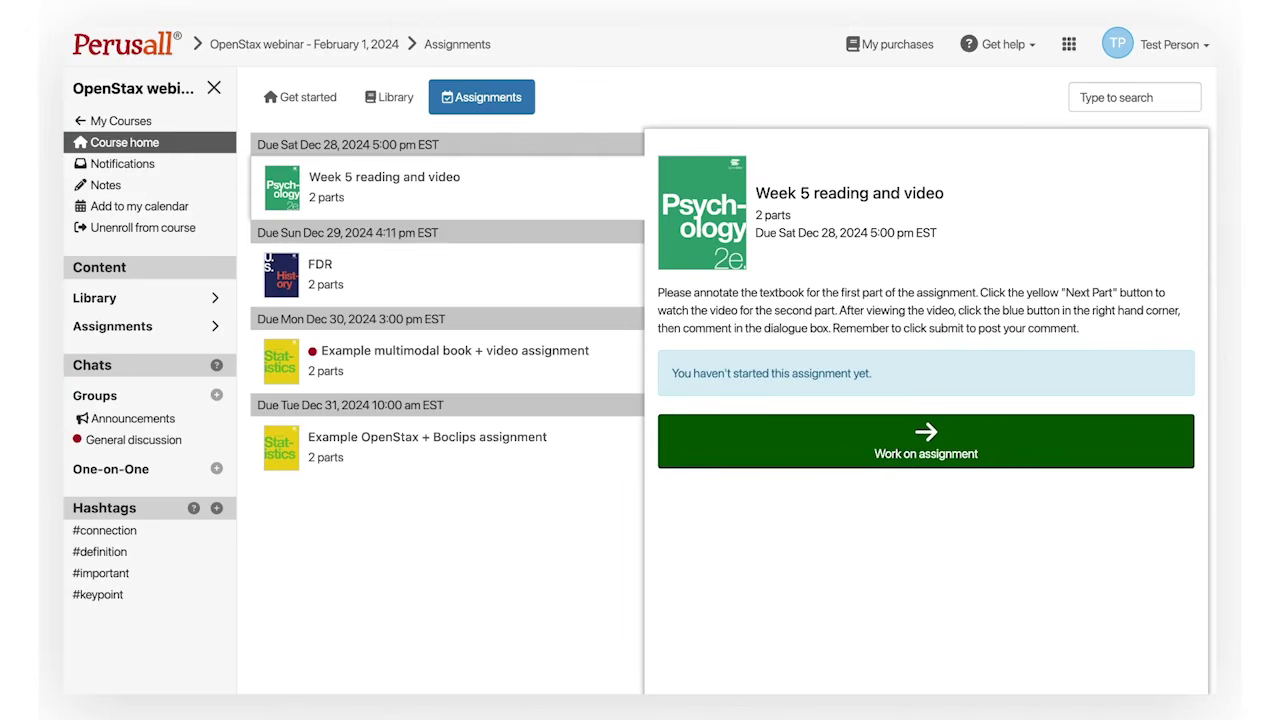
pyautogui.click(849, 463)
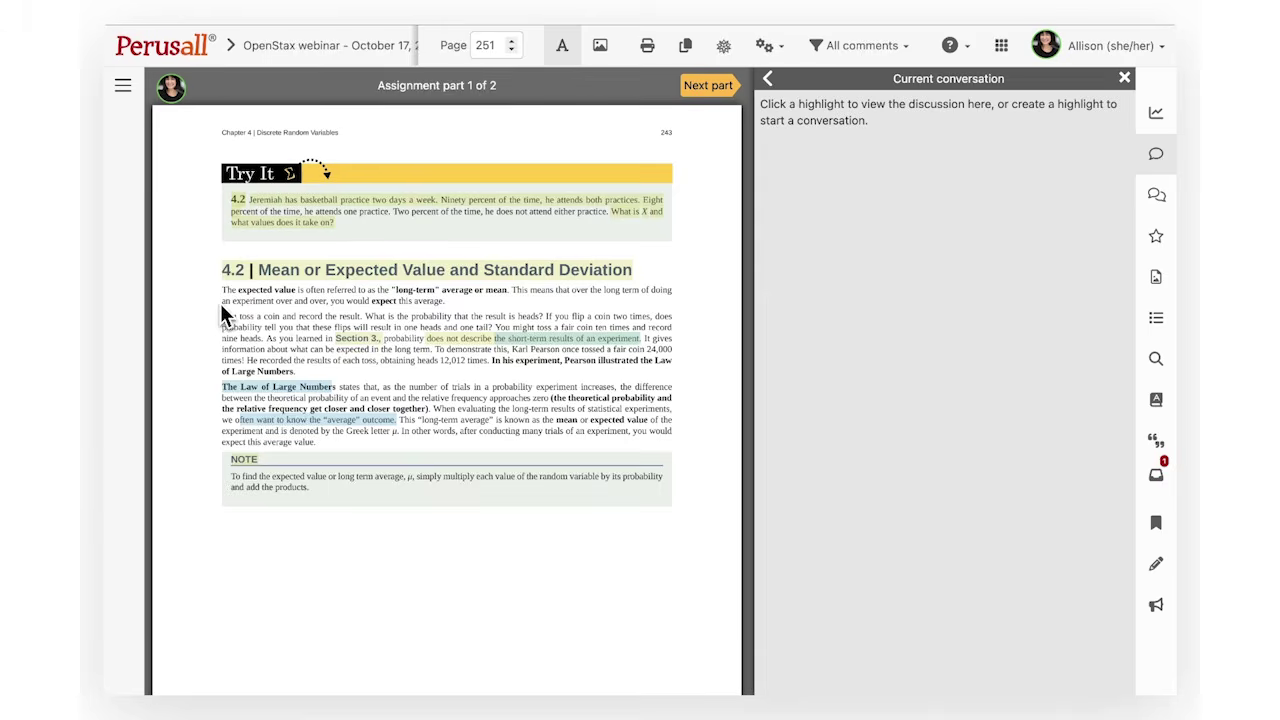
# Highlight the first line of the section 4.2 expected value definition and post 'Comment!' on it
pyautogui.moveTo(220, 291); pyautogui.dragTo(388, 292)
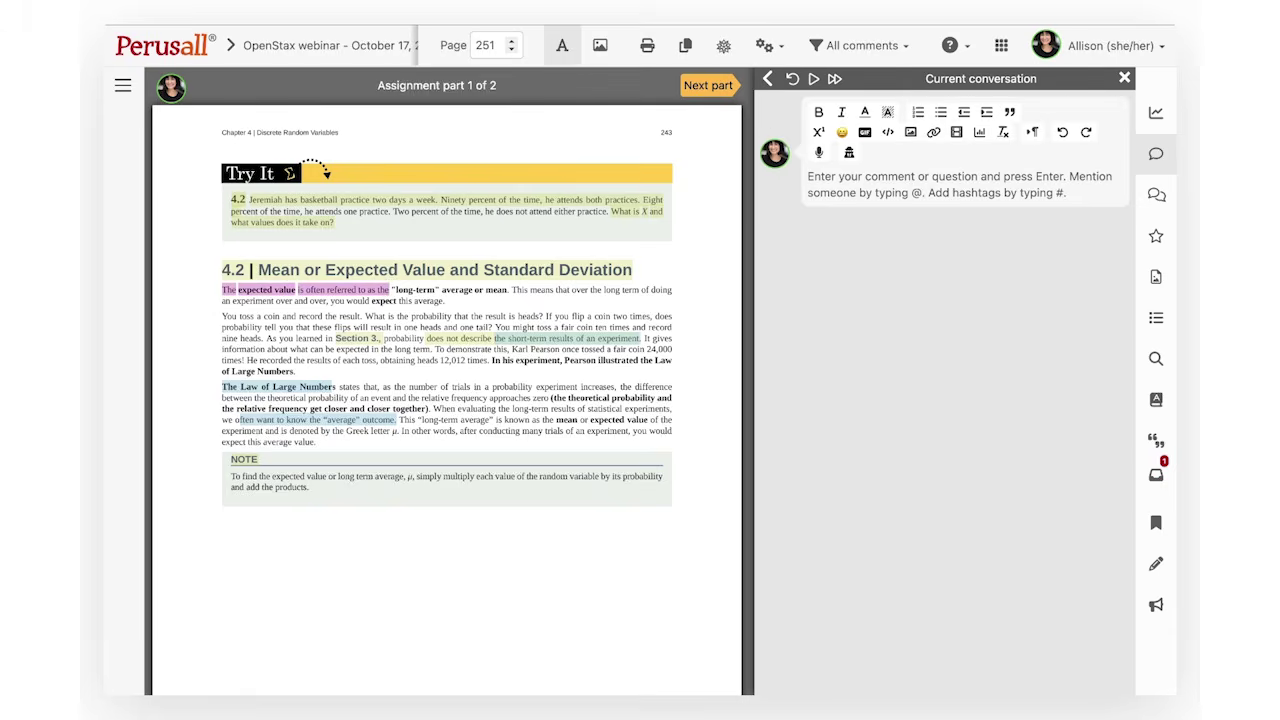
pyautogui.write('Comment!')
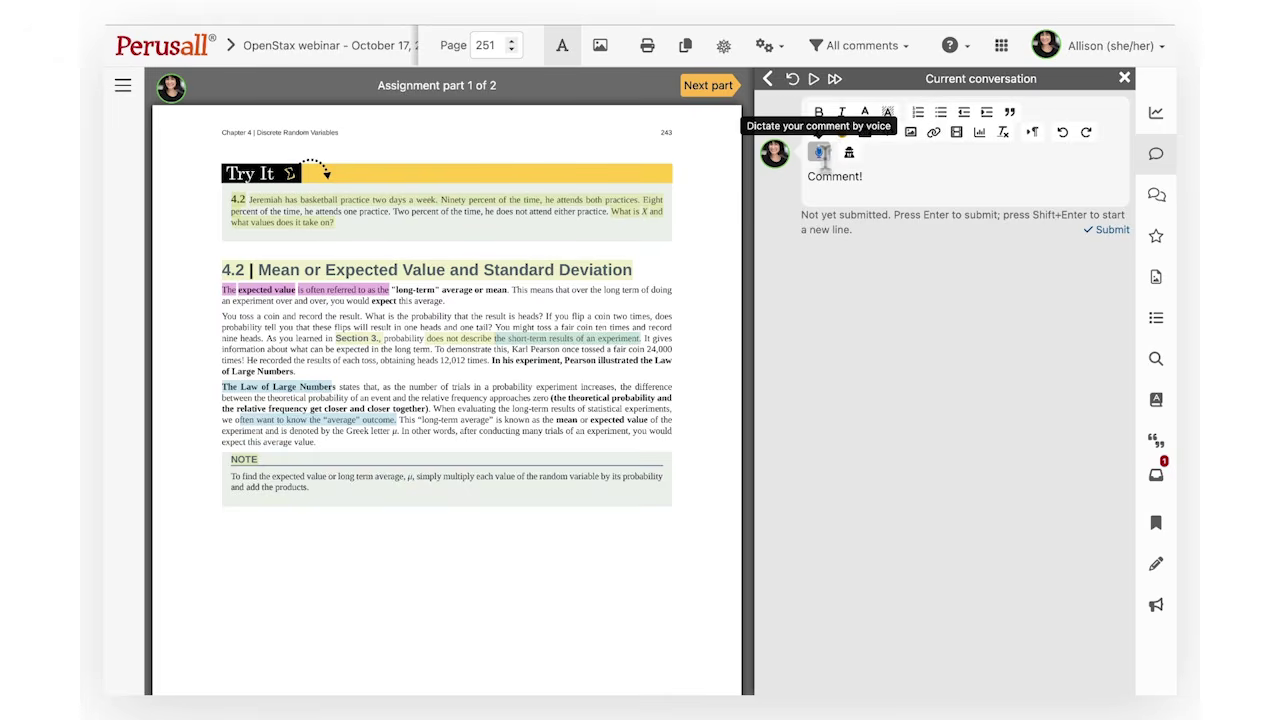
pyautogui.click(1098, 235)
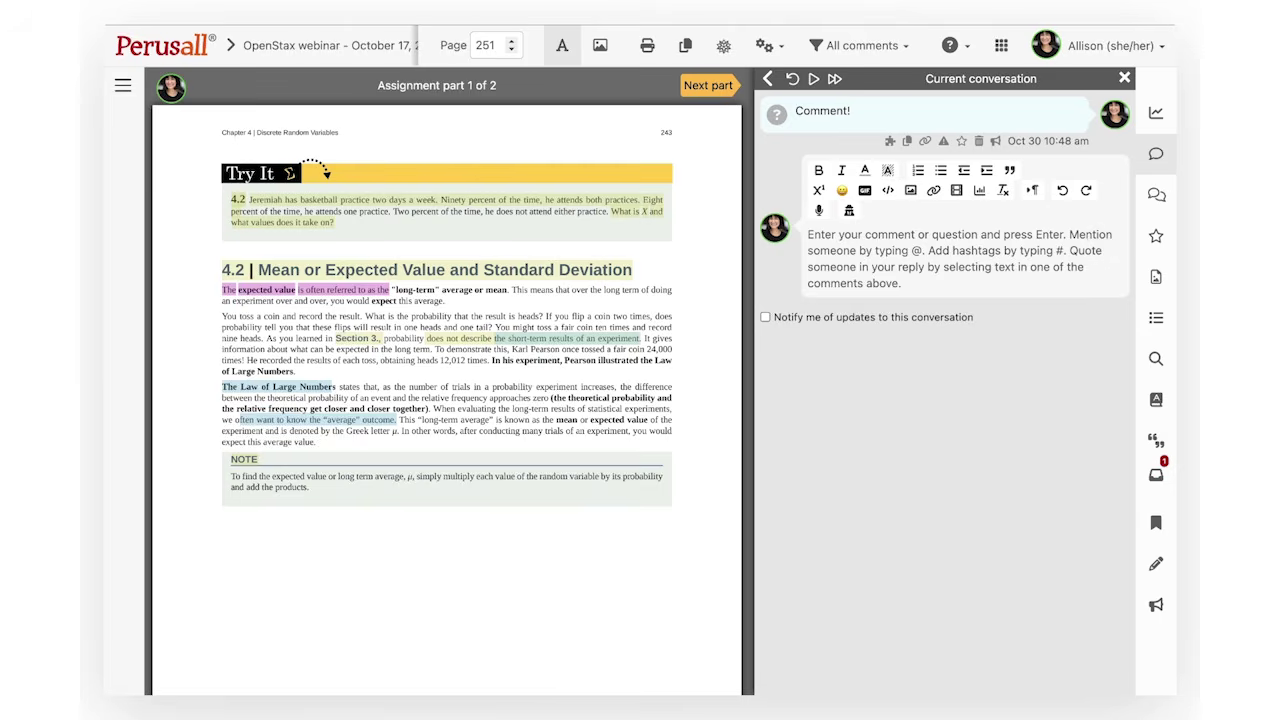
# Post a reply mentioning a classmate and asking 'what do you think?'
pyautogui.write('@brian')
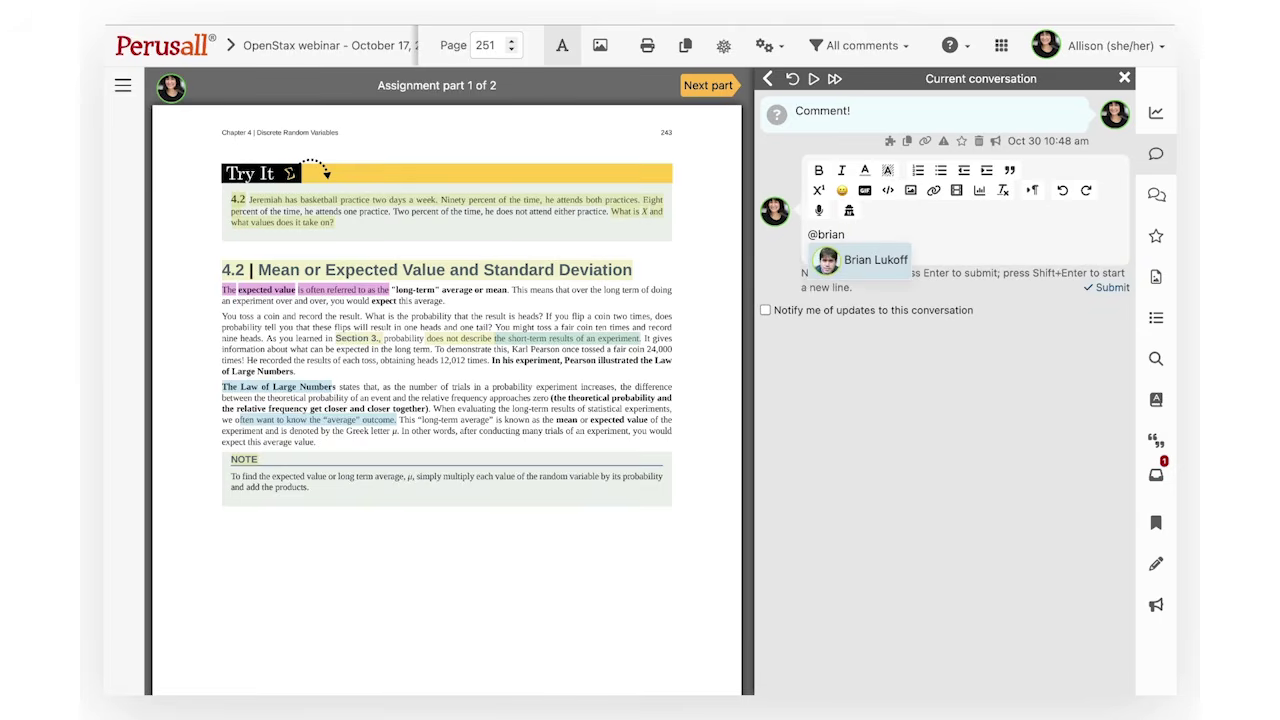
pyautogui.press('Return')
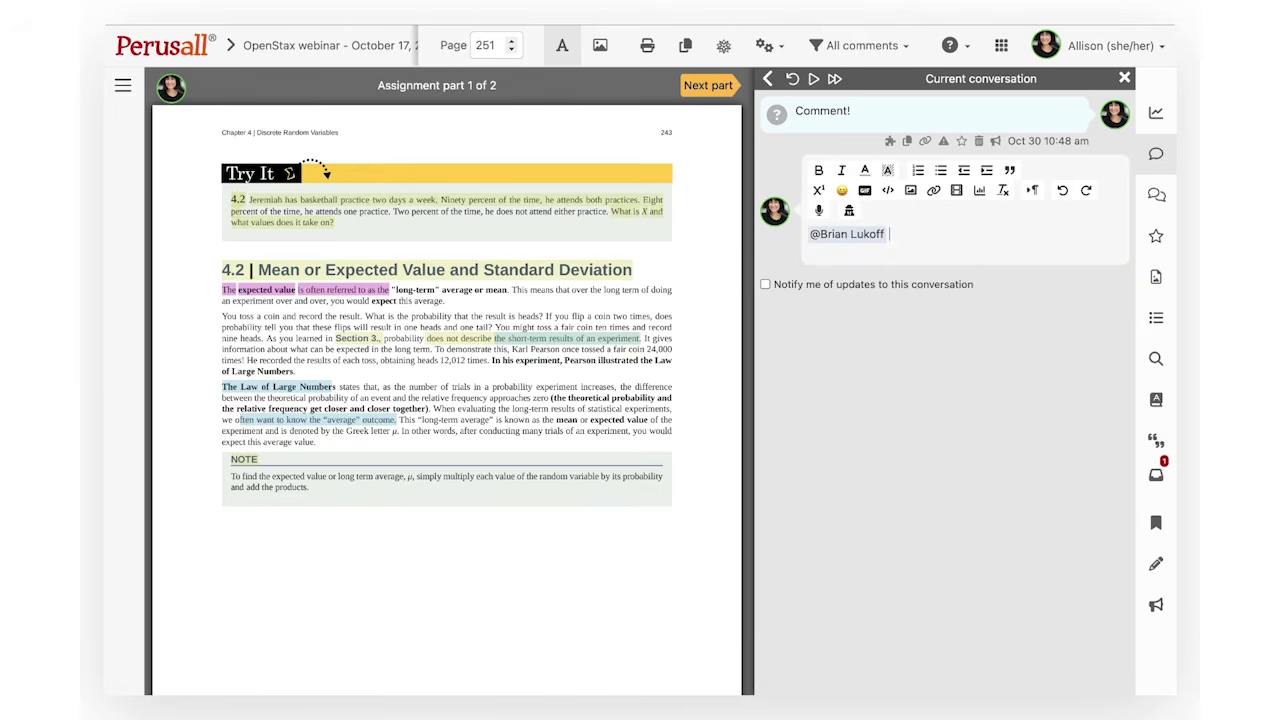
pyautogui.write('W')
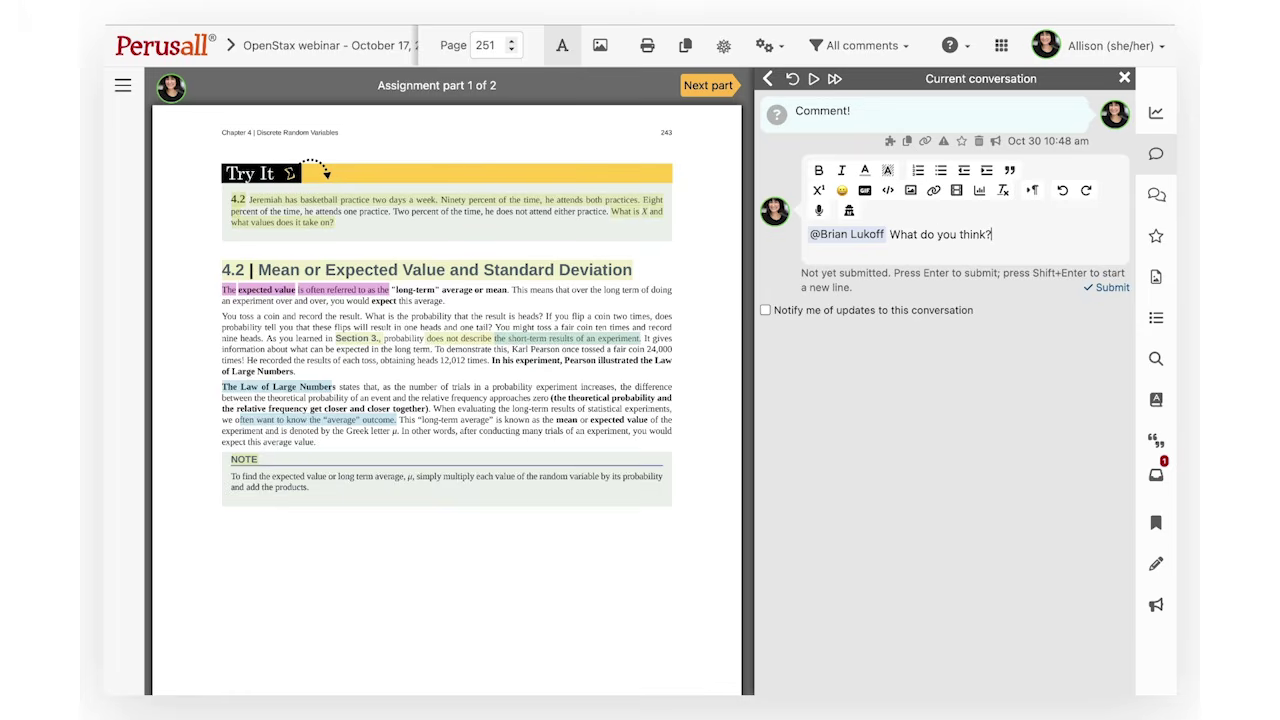
pyautogui.press('Return')
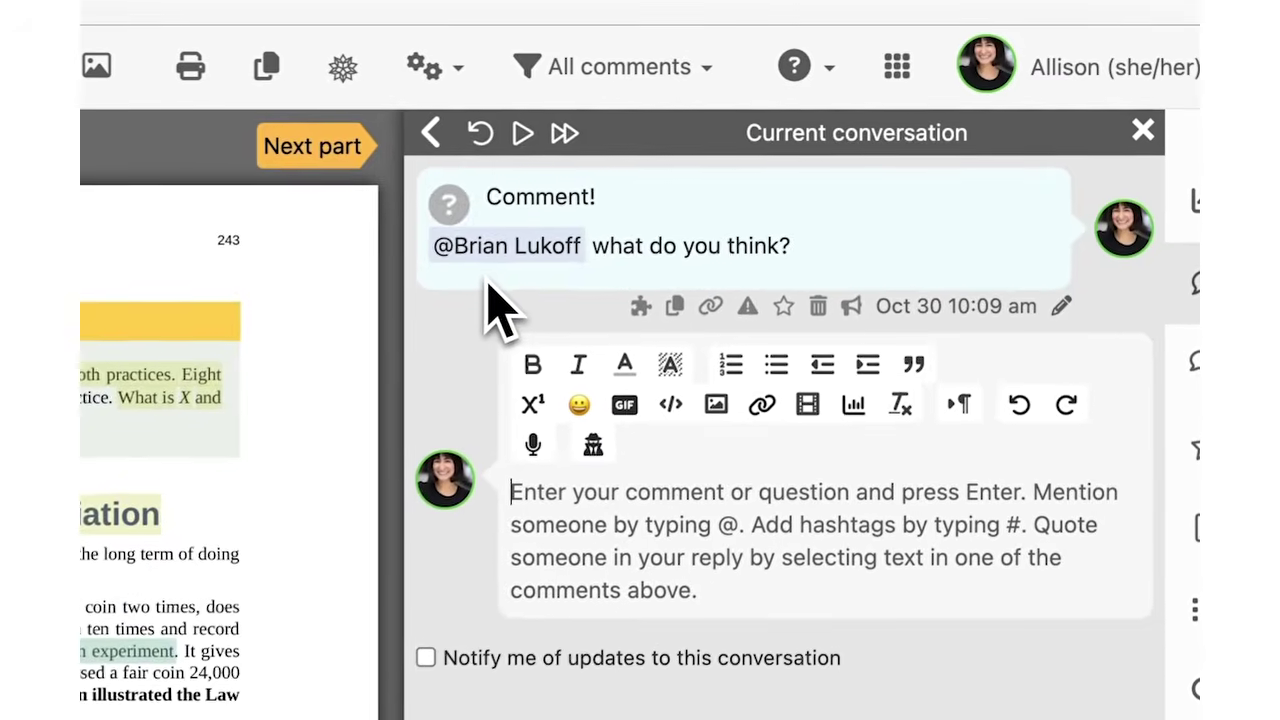
# Mark your comment as needing an answer and upvote a classmate's comment as helpful
pyautogui.click(447, 204)
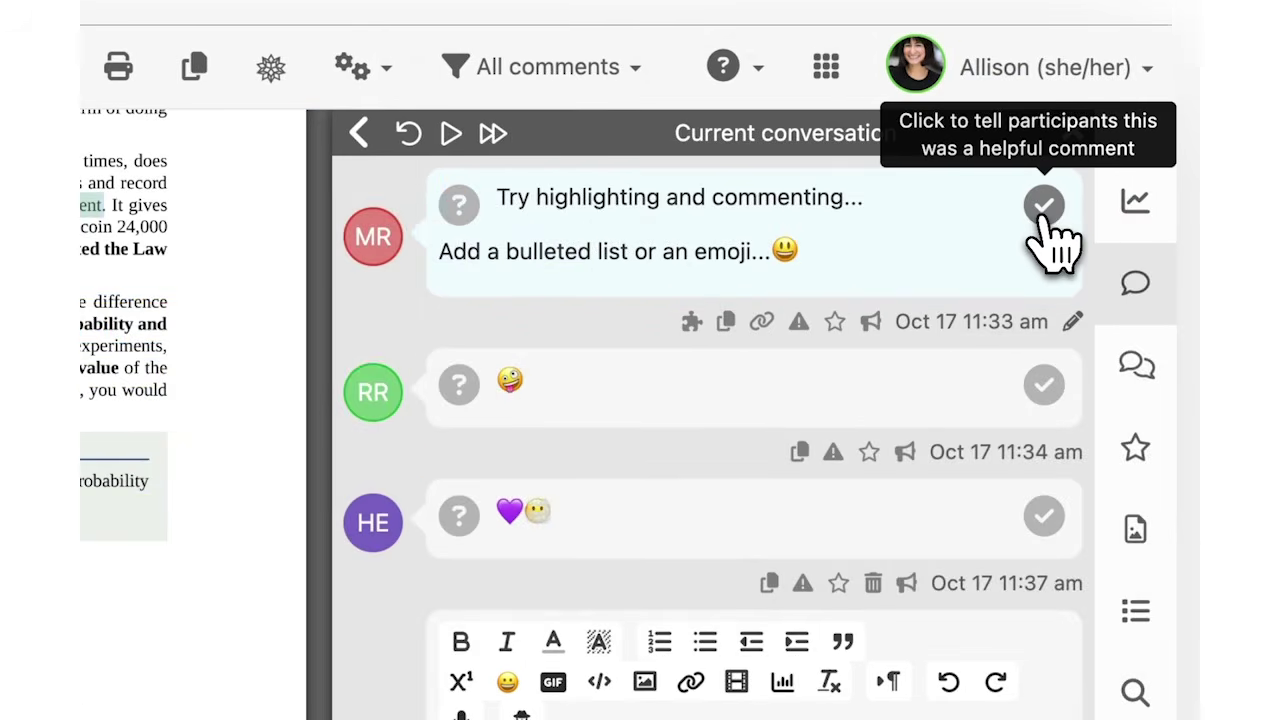
pyautogui.click(1046, 214)
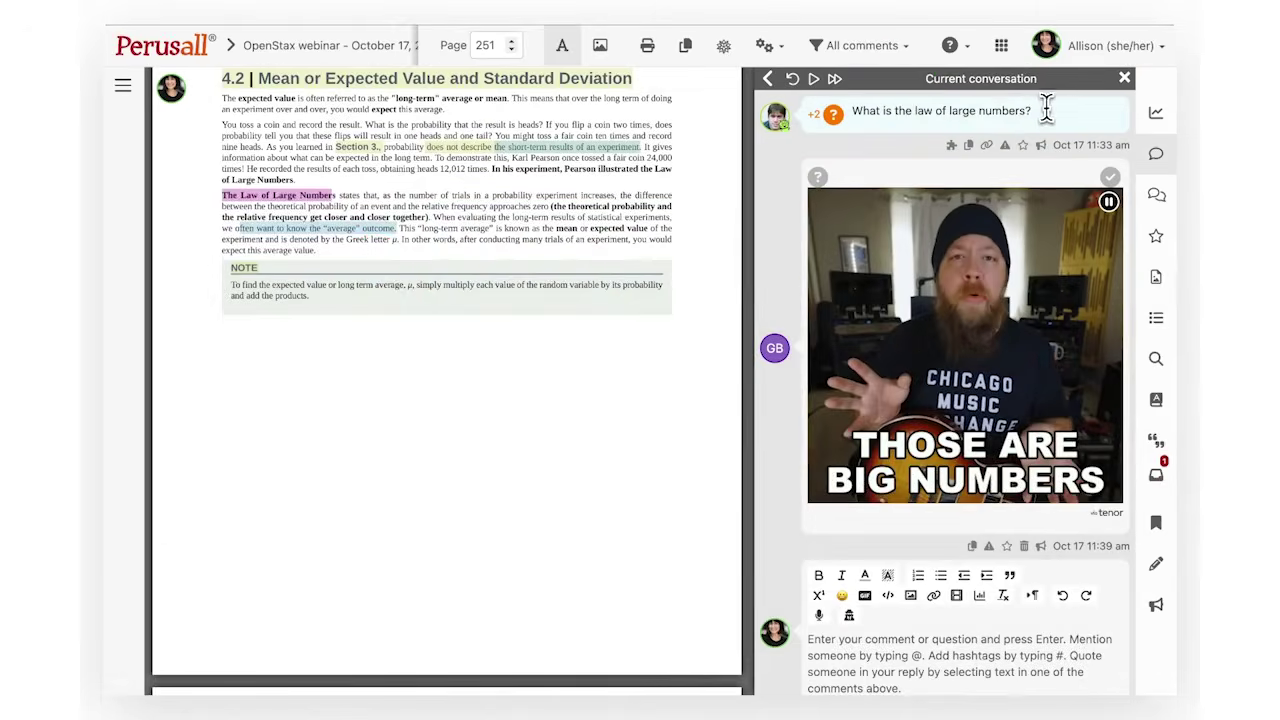
# Quote 'law of large numbers' from the question in a reply and write 'I think they are'
pyautogui.moveTo(1043, 112); pyautogui.dragTo(912, 115)
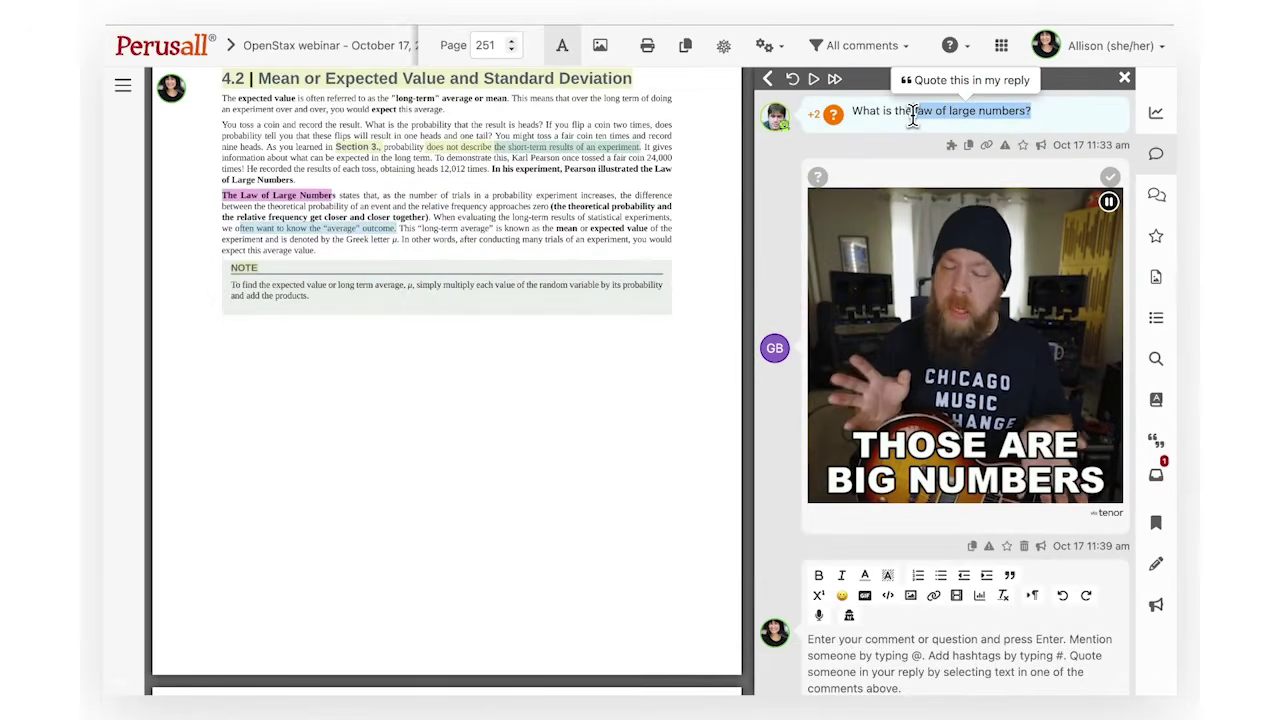
pyautogui.click(943, 80)
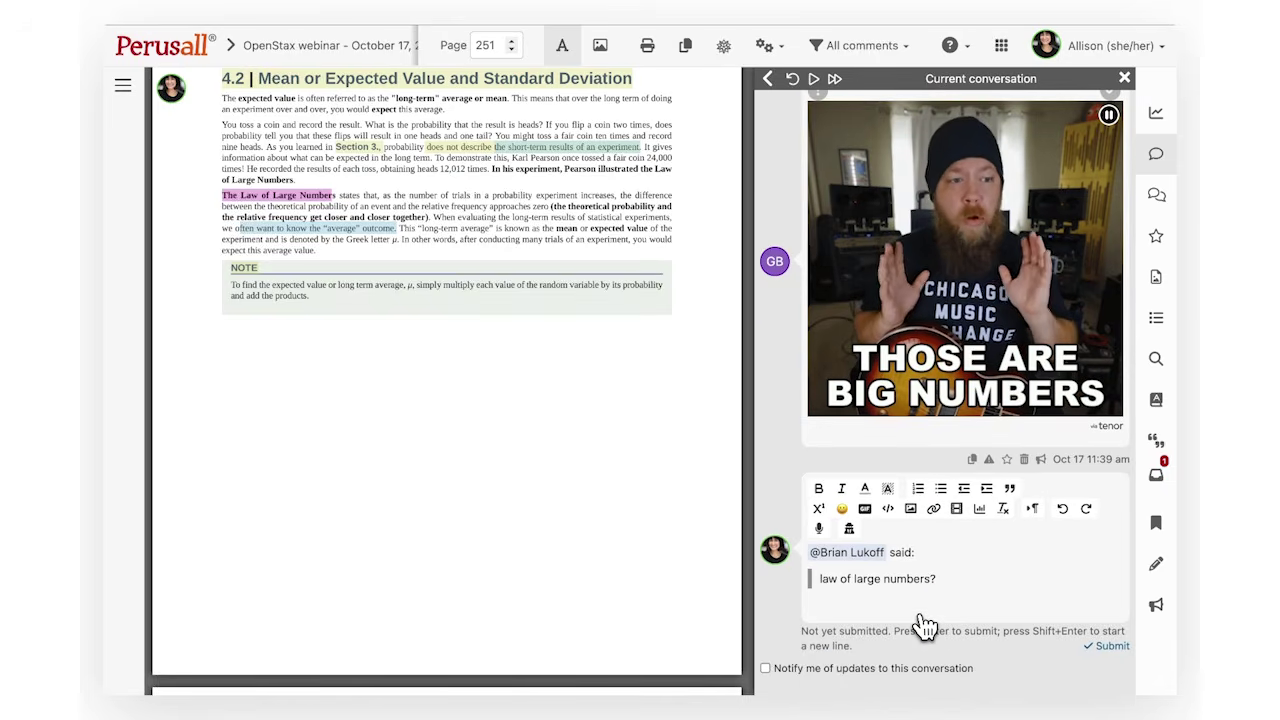
pyautogui.write('I think they are')
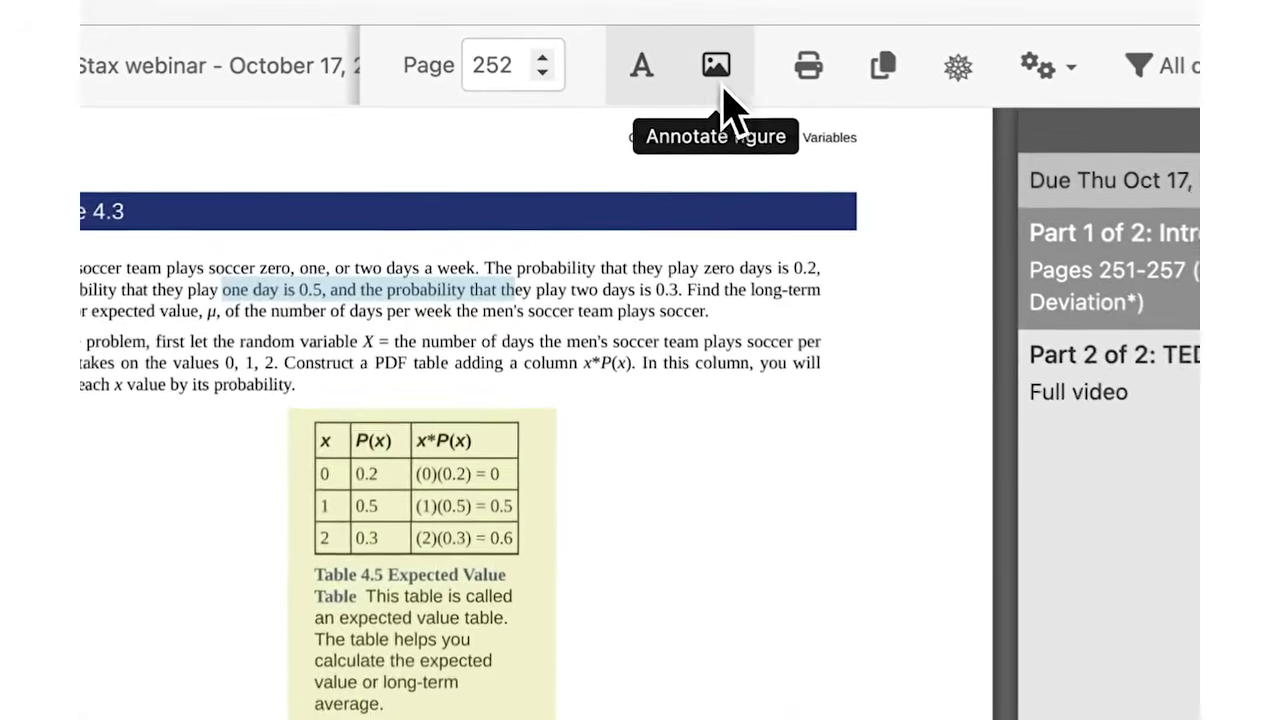
# Outline the upper part of the Table 4.5 figure and write 'Comment' on it
pyautogui.click(724, 90)
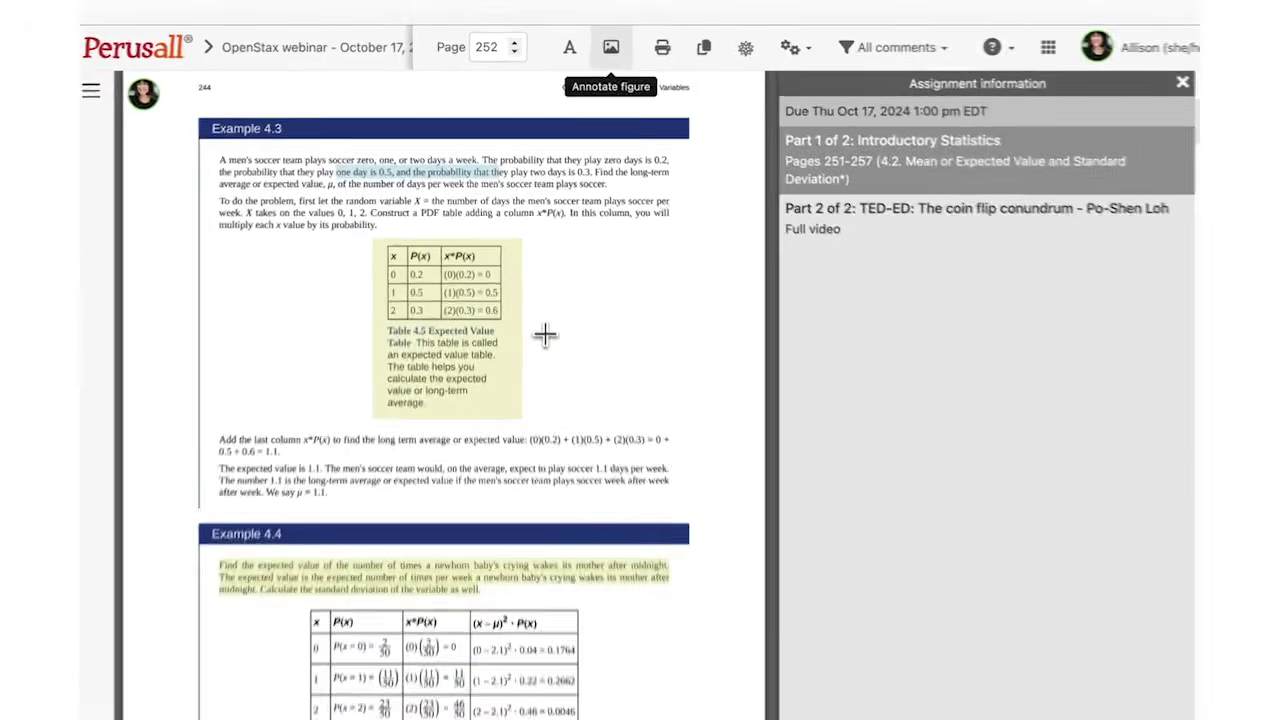
pyautogui.click(599, 578)
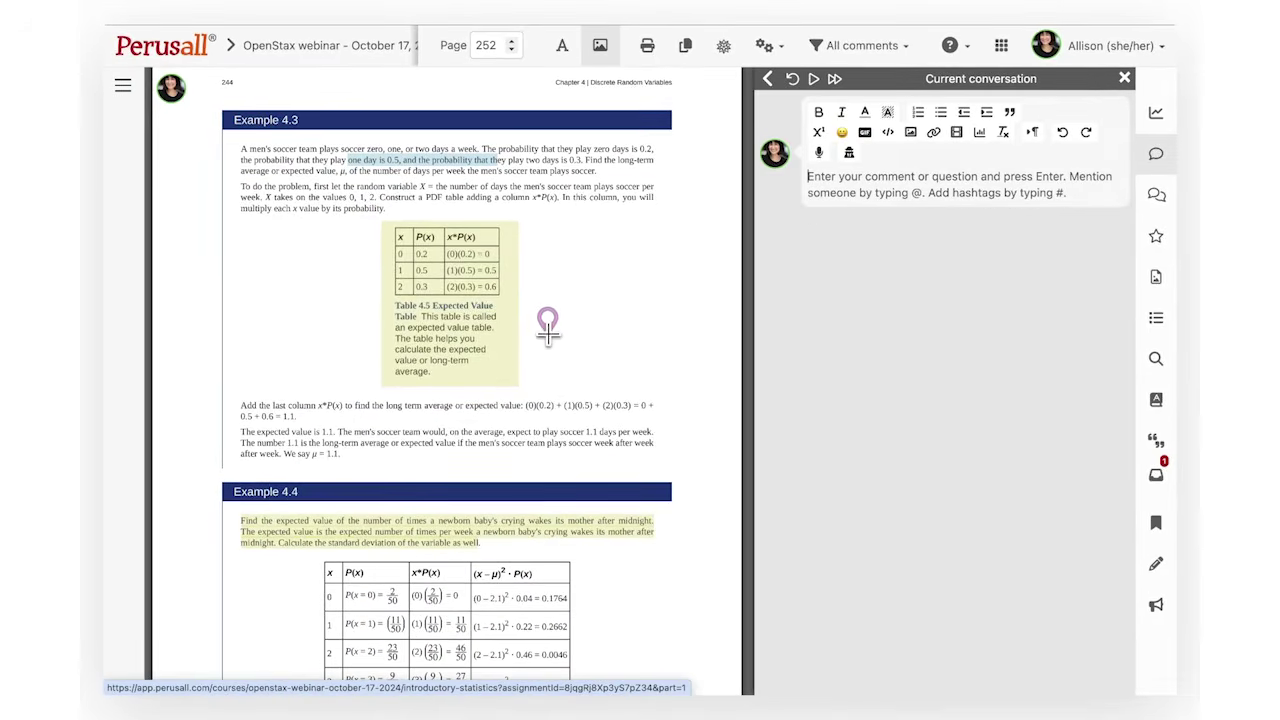
pyautogui.moveTo(552, 348)
pyautogui.mouseDown()
pyautogui.moveTo(392, 316)
pyautogui.moveTo(347, 262)
pyautogui.mouseUp()
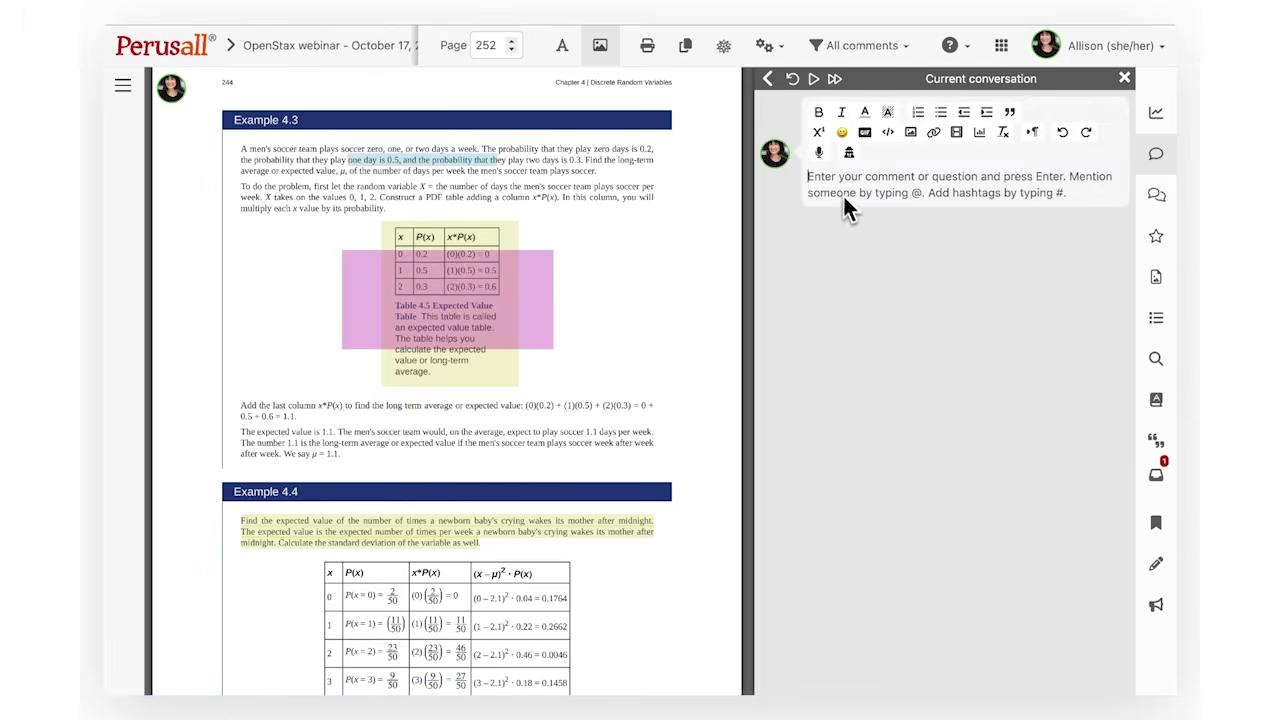
pyautogui.write('Comment')
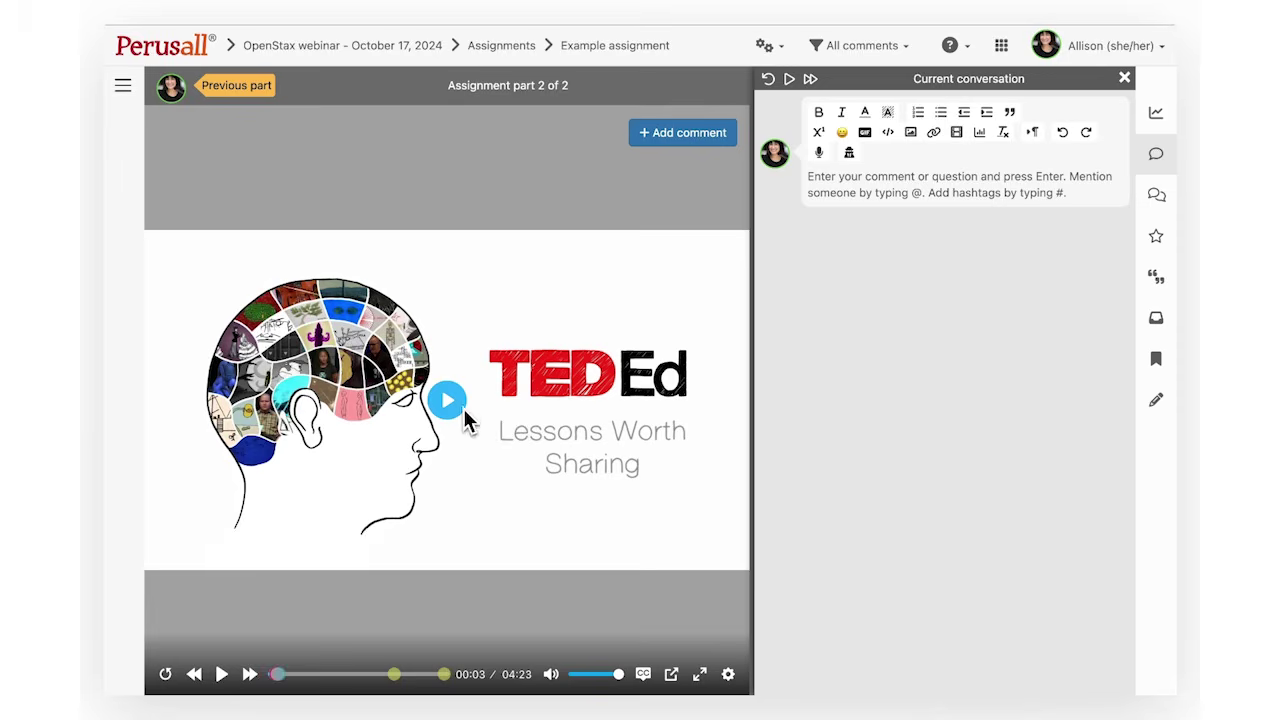
# Play the TED-Ed video and post 'Commenting!' at the 00:08 mark
pyautogui.click(452, 405)
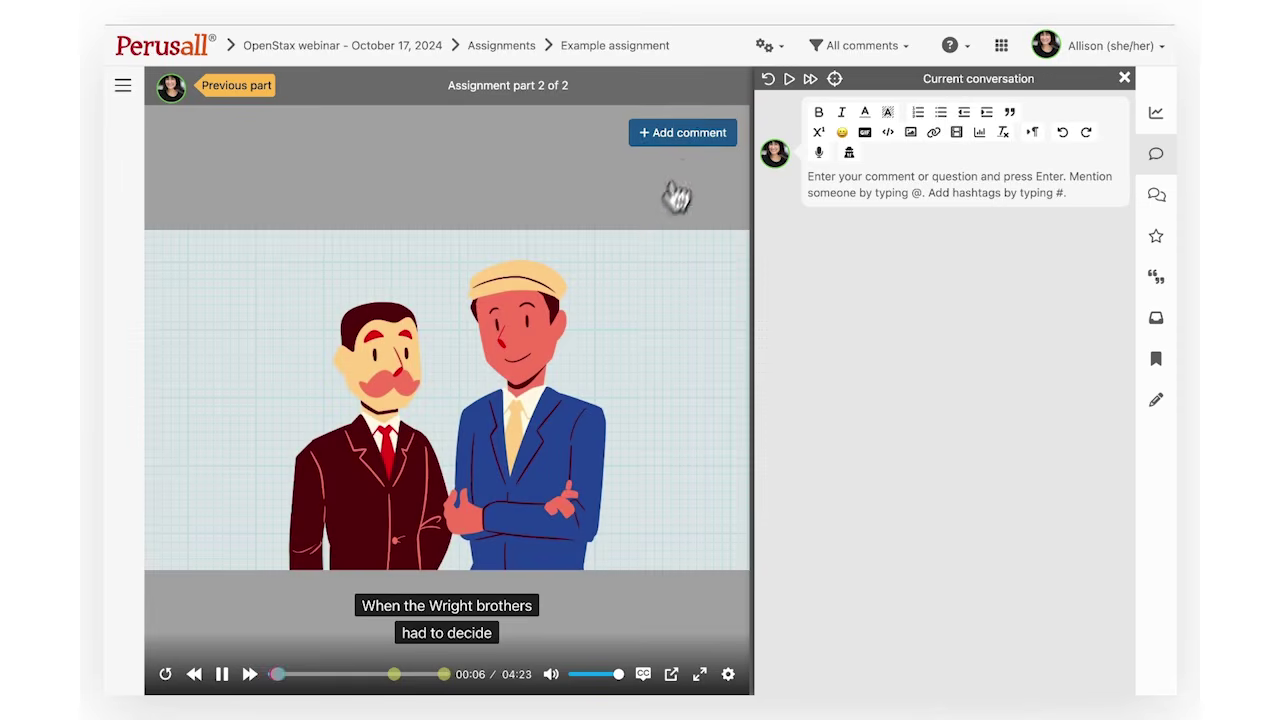
pyautogui.click(703, 135)
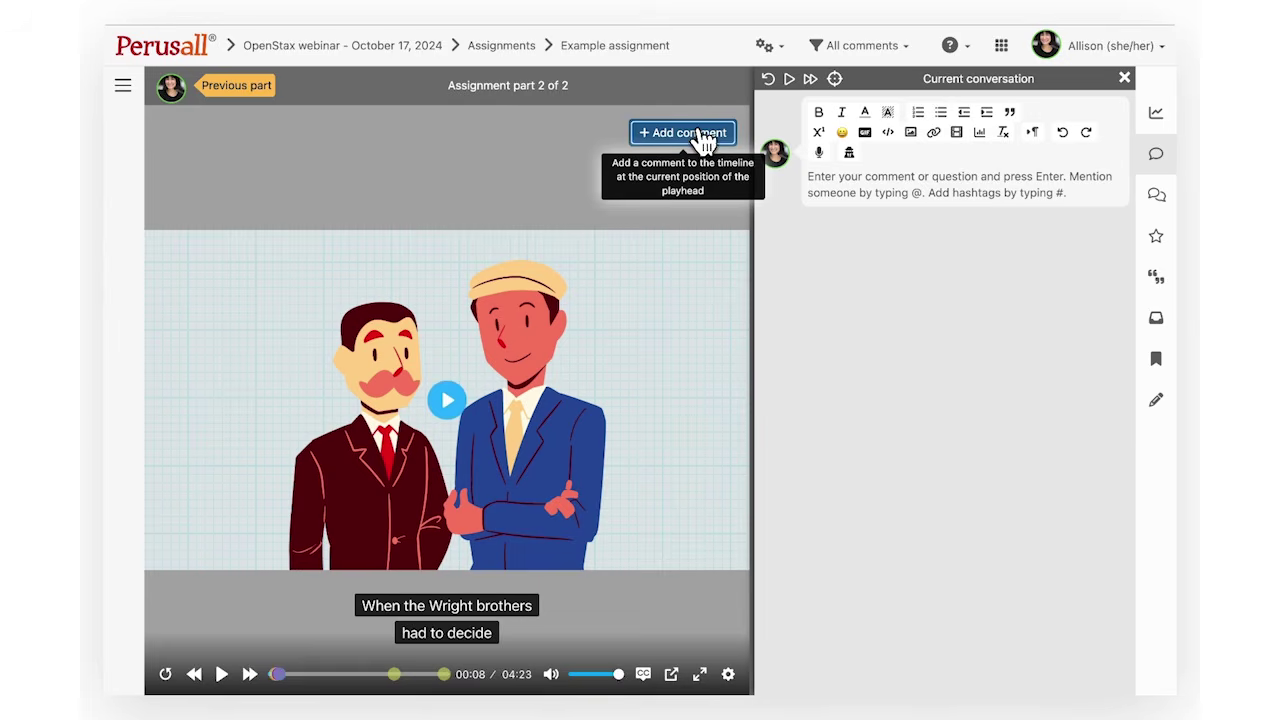
pyautogui.click(830, 177)
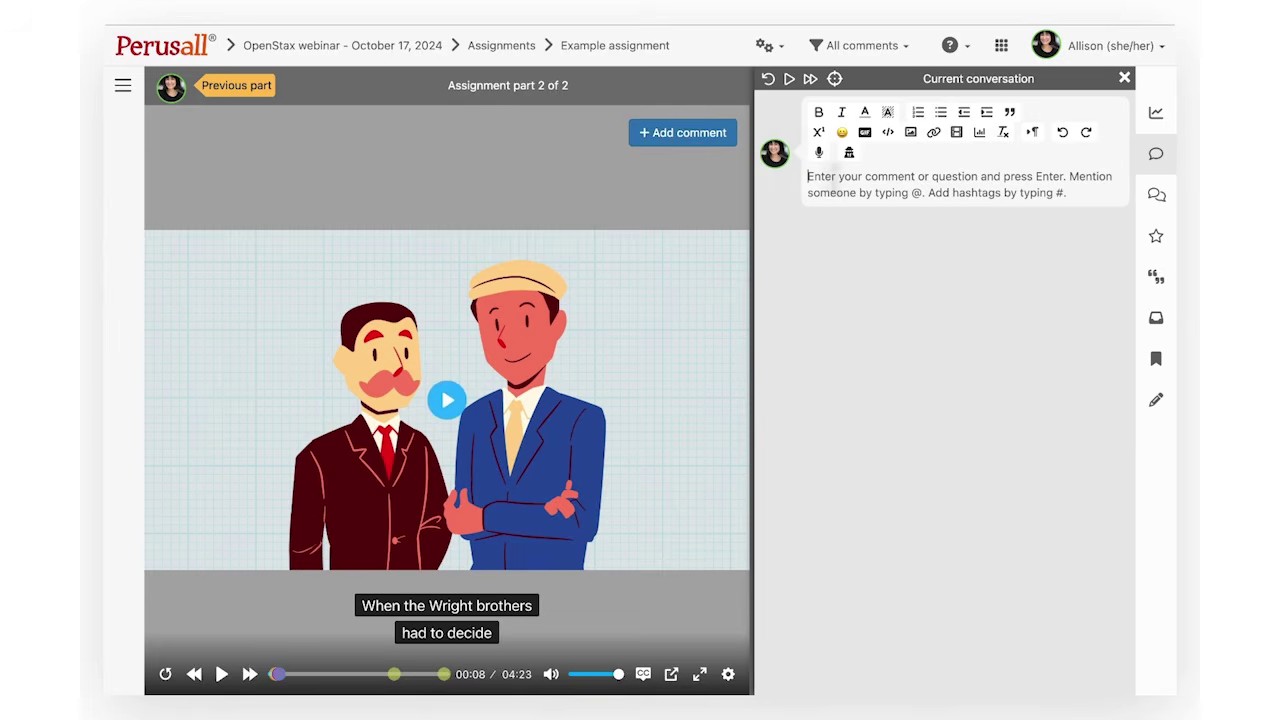
pyautogui.write('Commenting!')
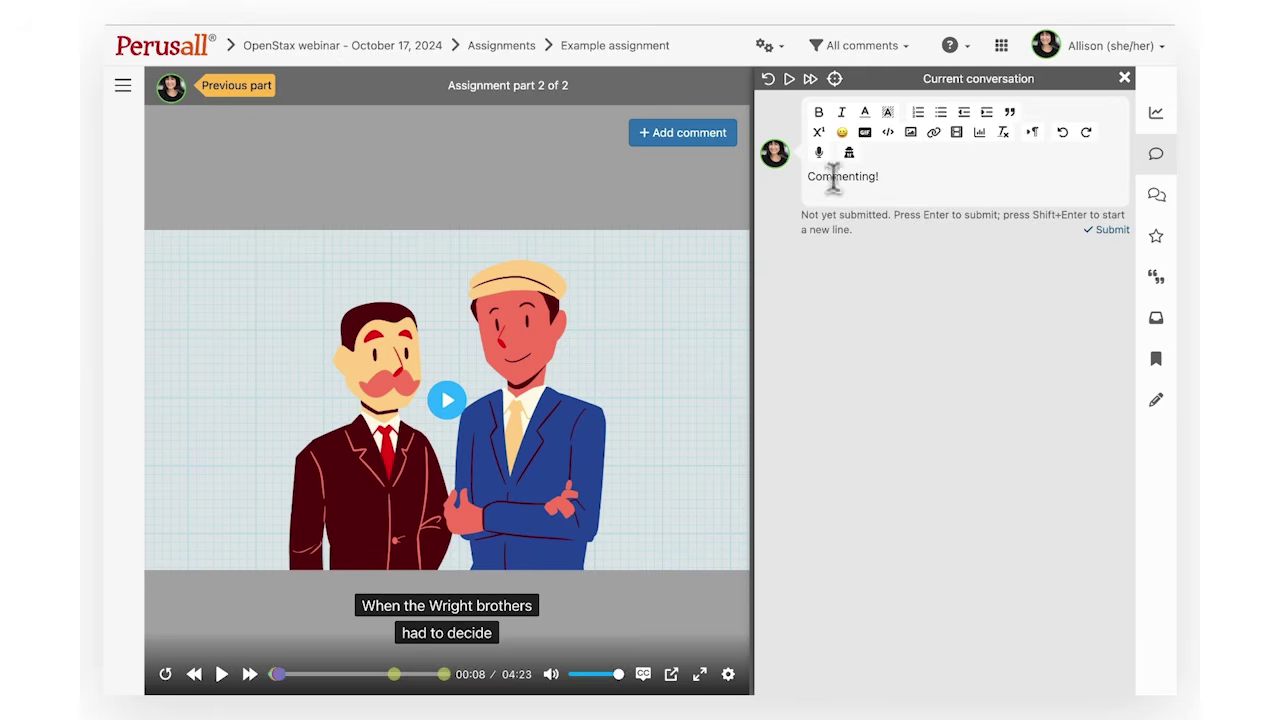
pyautogui.click(1109, 232)
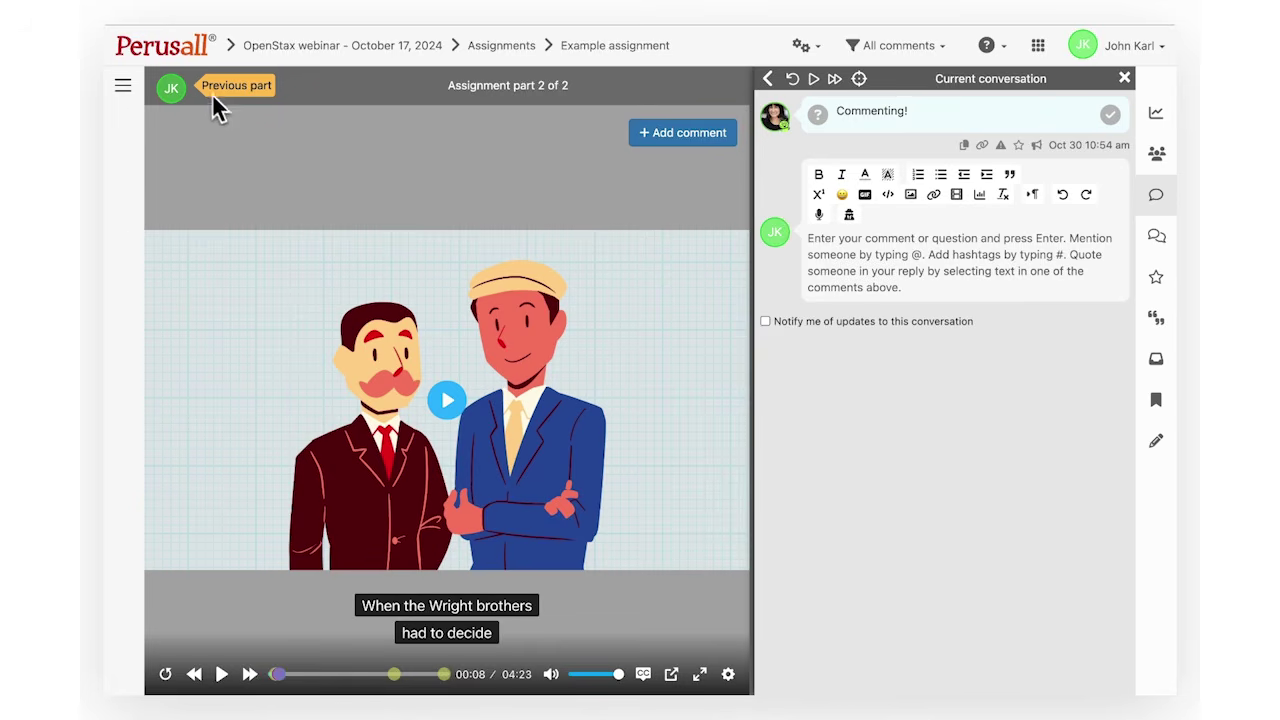
pyautogui.moveTo(172, 100)
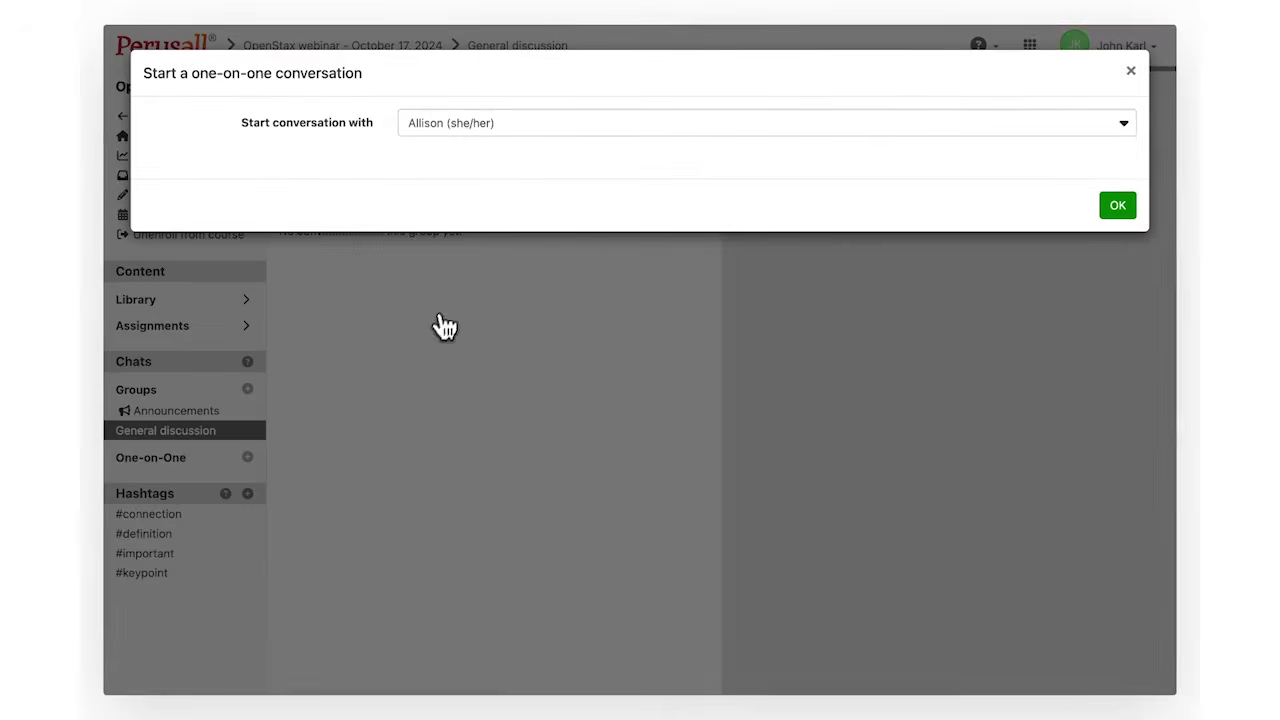
# Confirm the one-on-one chat, browse Announcements and General discussion, then open Contact Perusall Support
pyautogui.click(1110, 210)
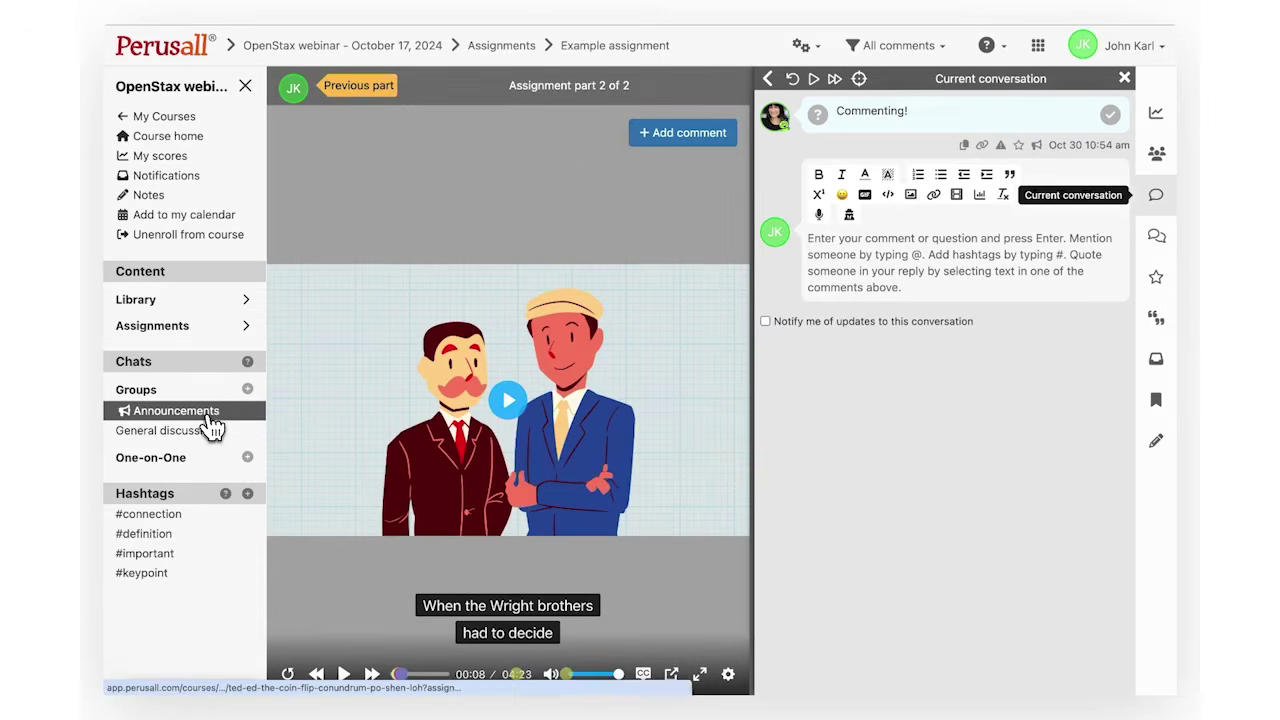
pyautogui.click(208, 416)
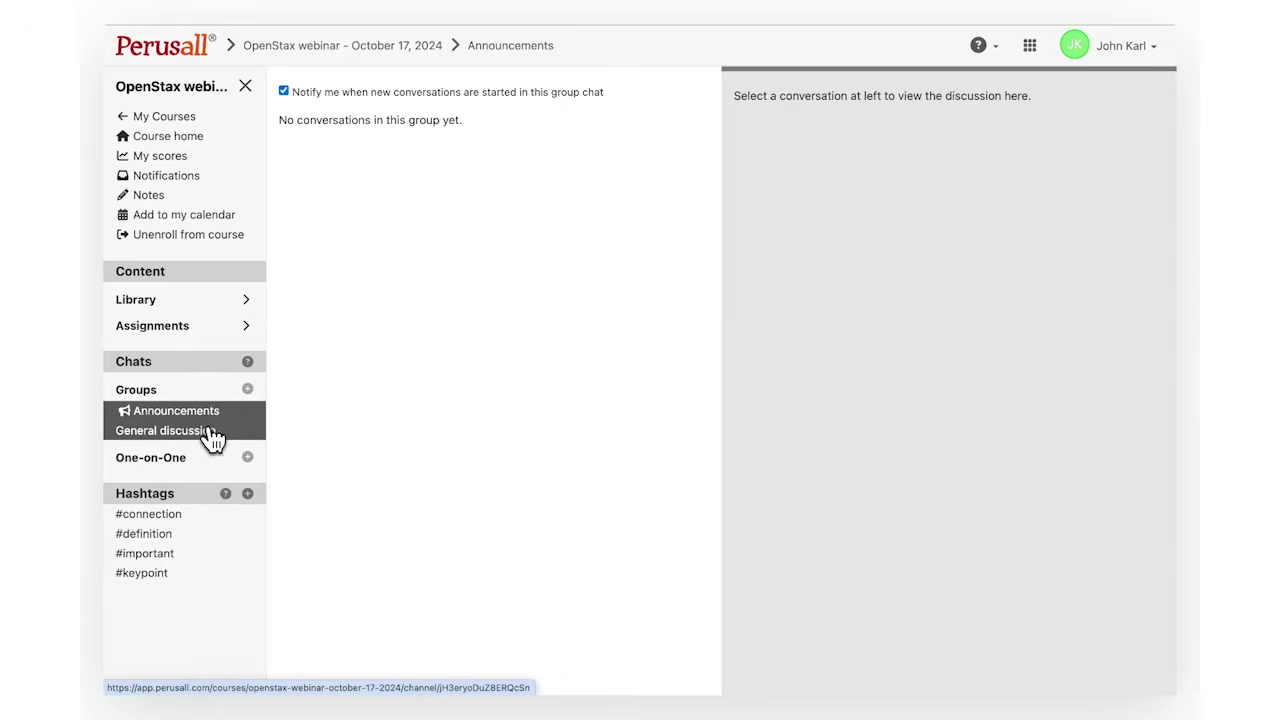
pyautogui.click(211, 440)
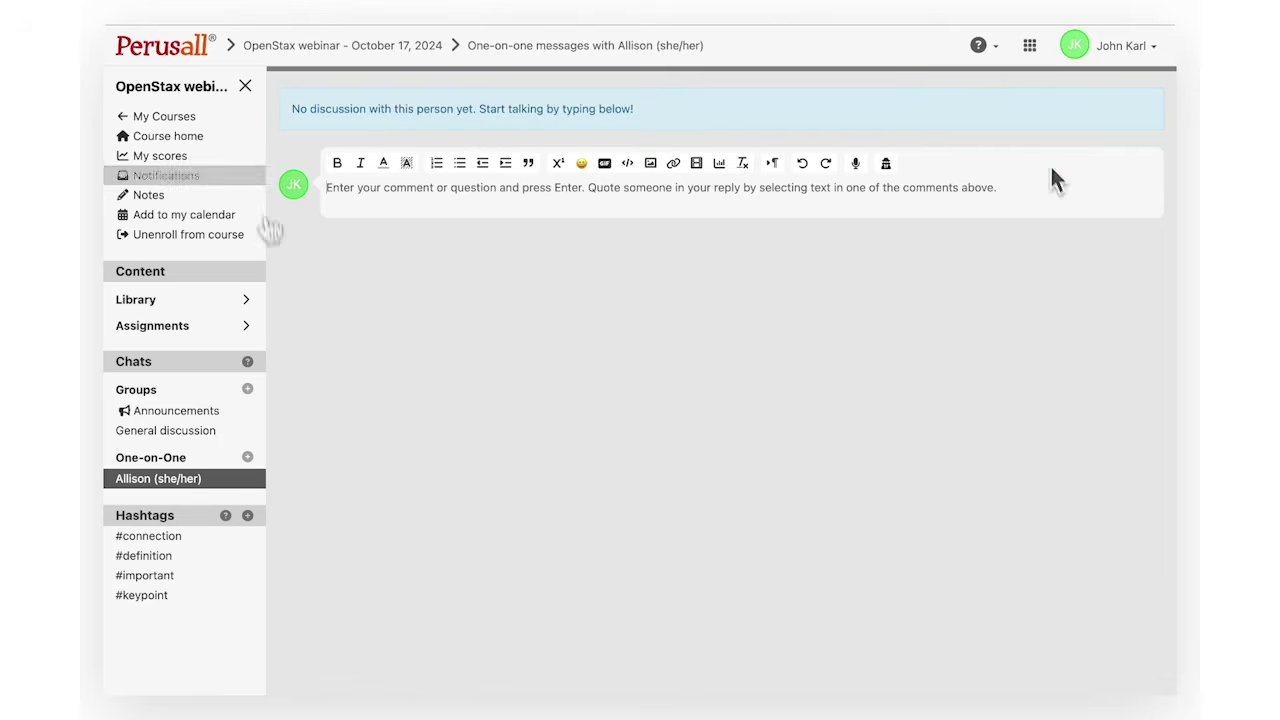
pyautogui.click(1000, 58)
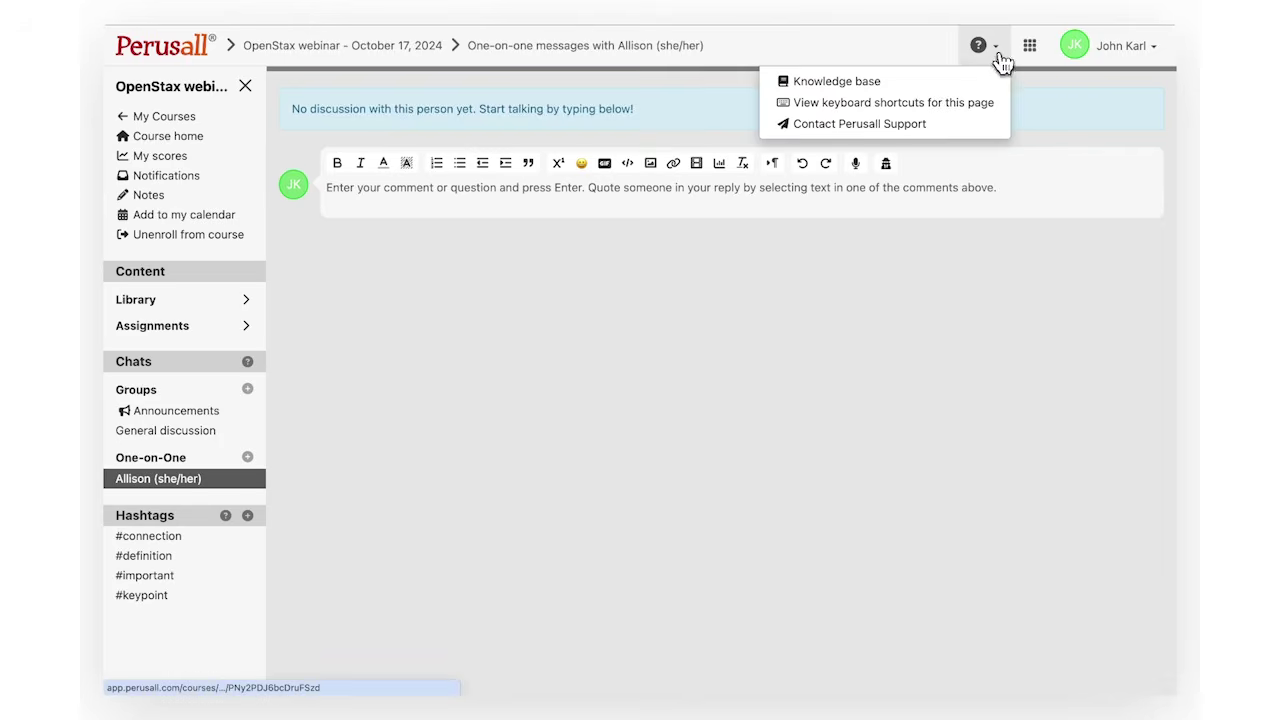
pyautogui.click(975, 131)
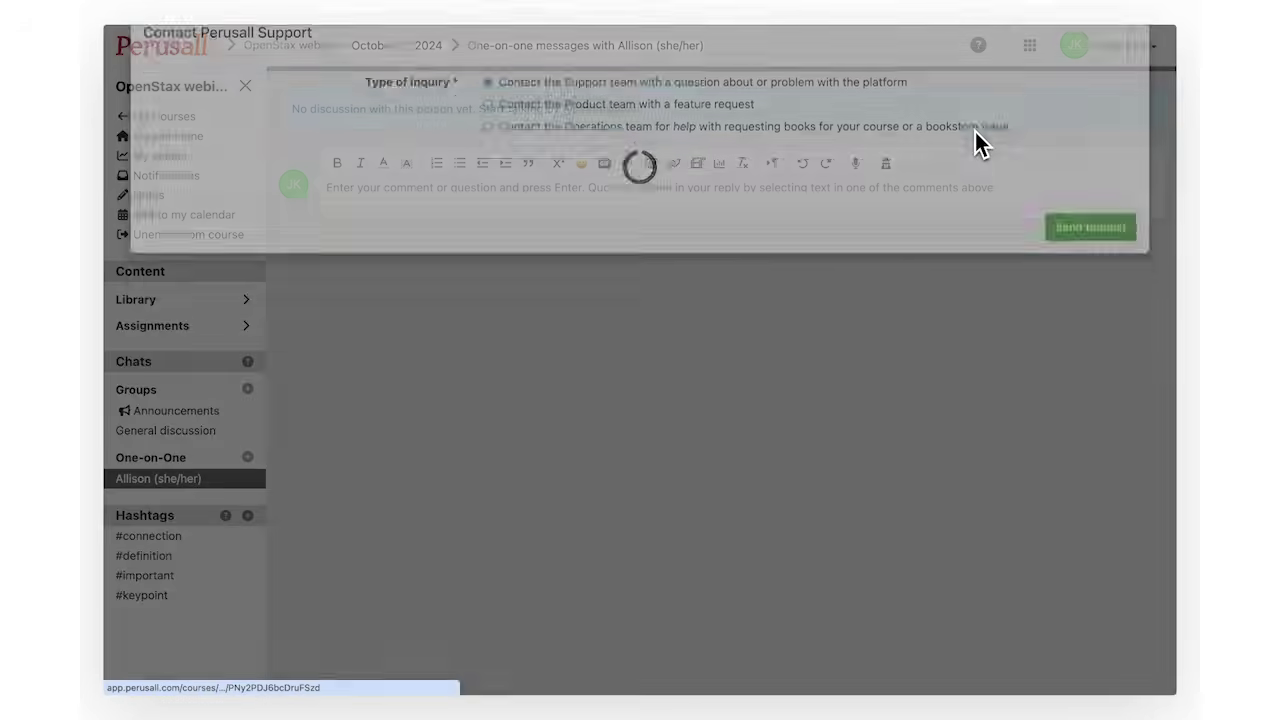